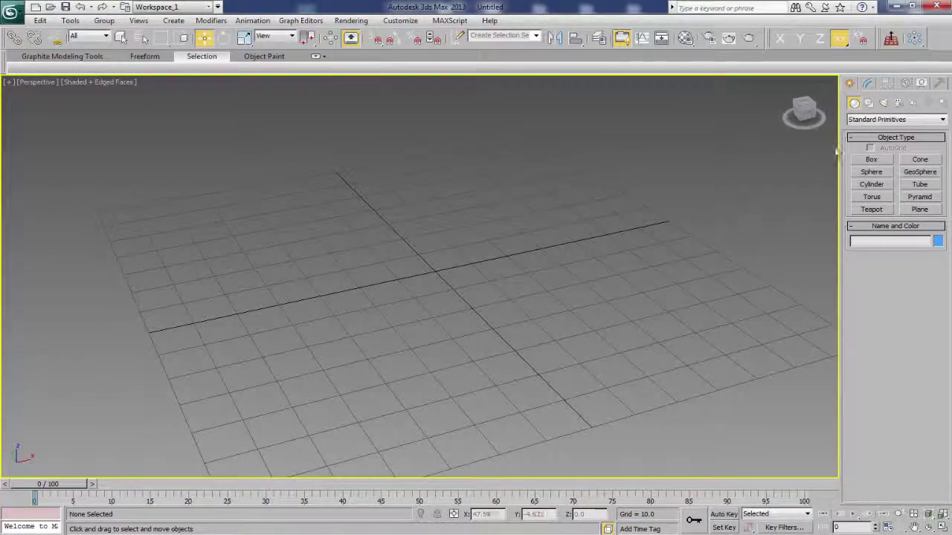
Draw a circle spline centred at the grid origin, enlarge its radius, and zoom extents
click(869, 104)
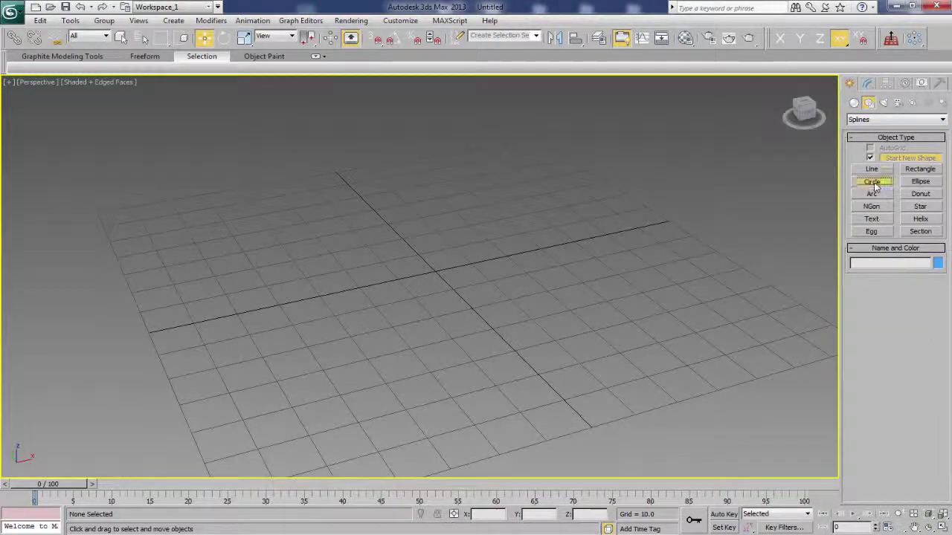
click(871, 181)
drag(435, 271, 573, 343)
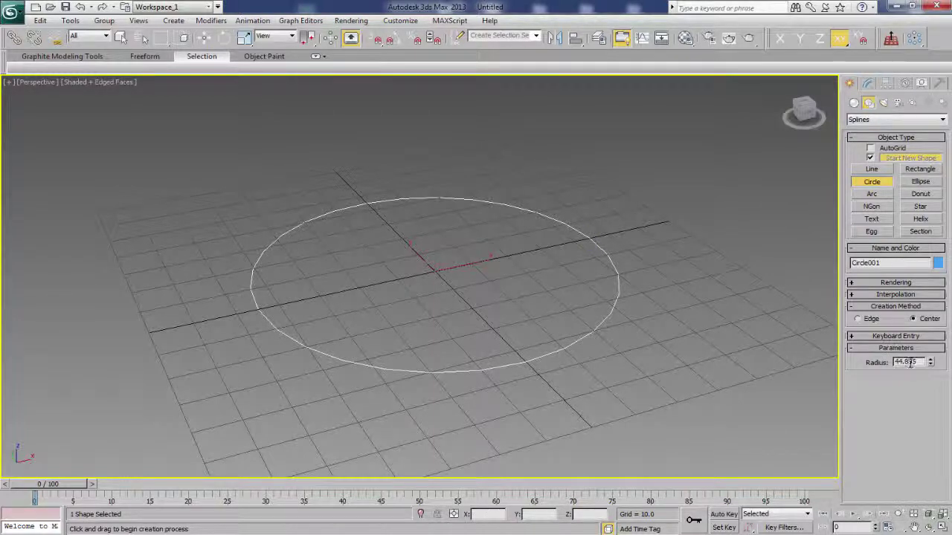
text(00)
key(Return)
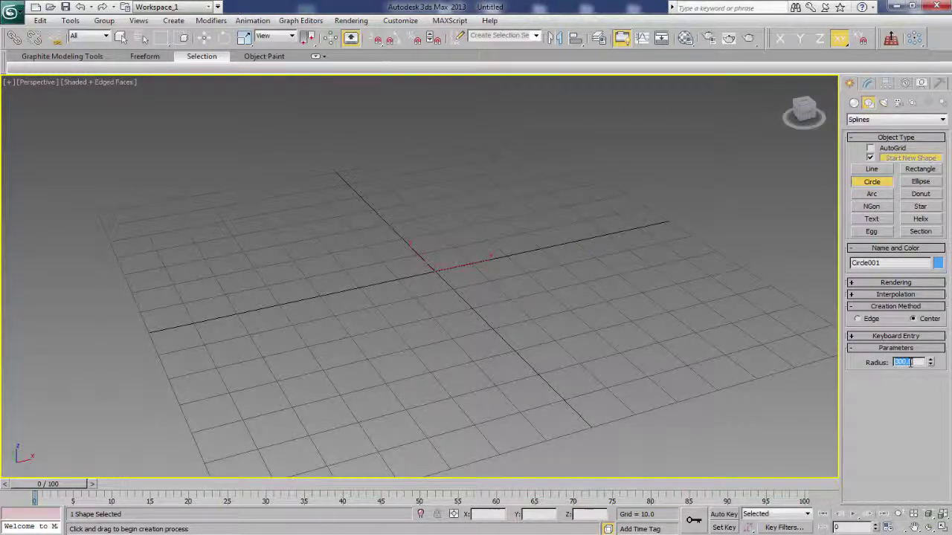
key(w)
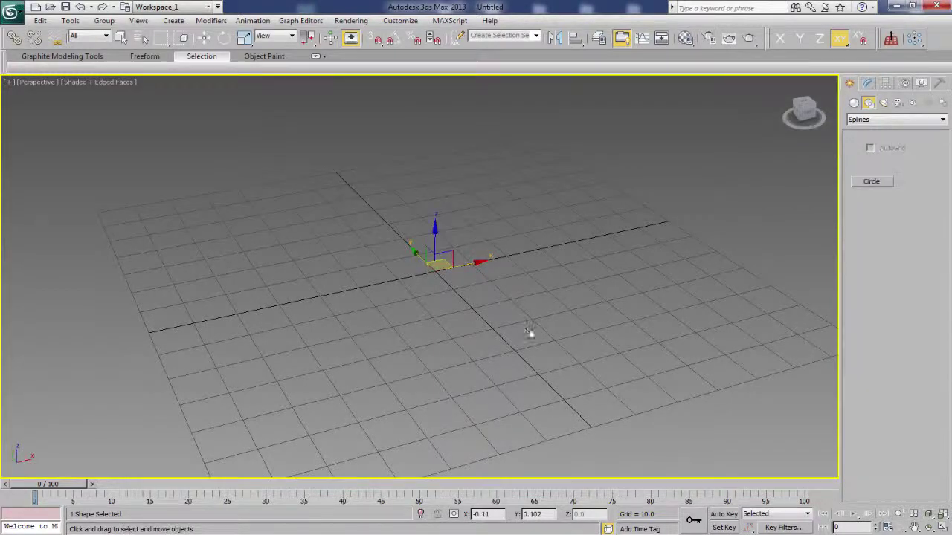
key(z)
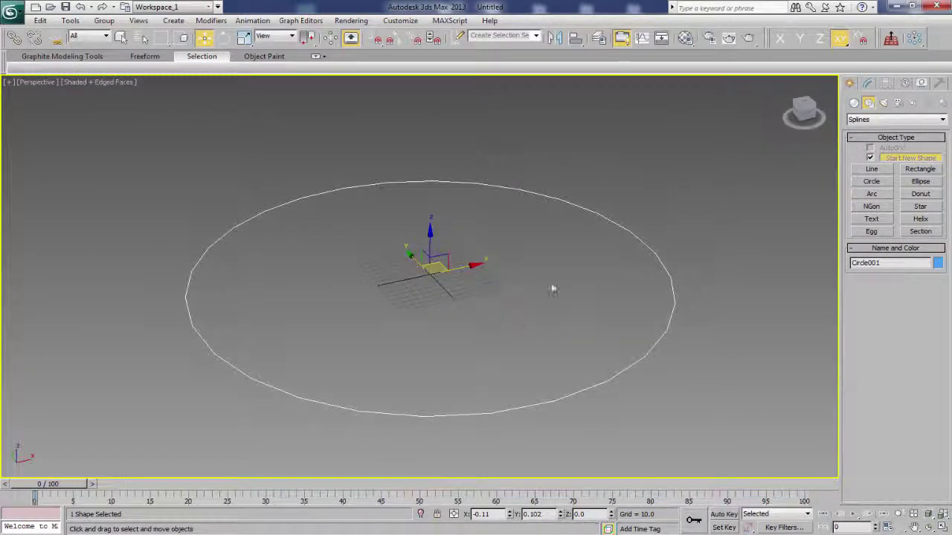
Give Circle001 a pale yellow object colour and show its 300-radius parameters in Modify
click(938, 265)
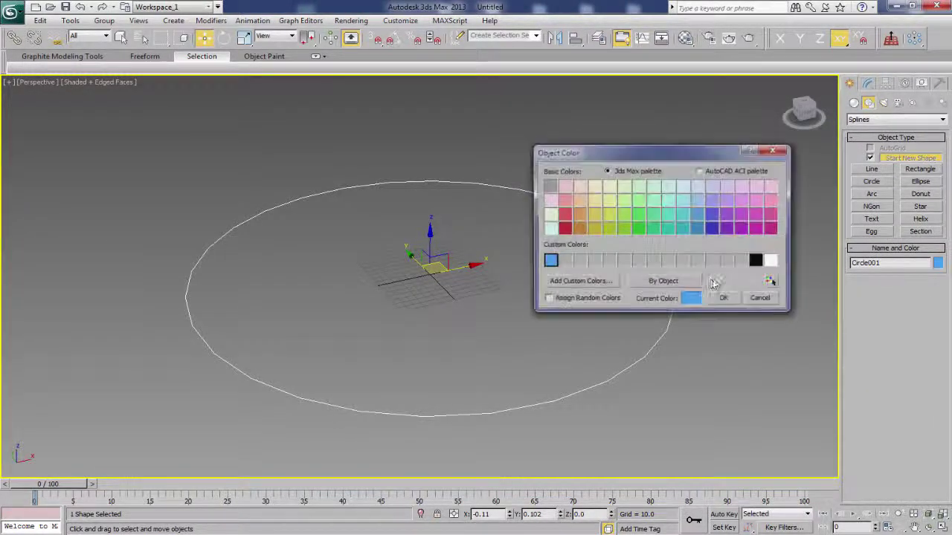
click(593, 199)
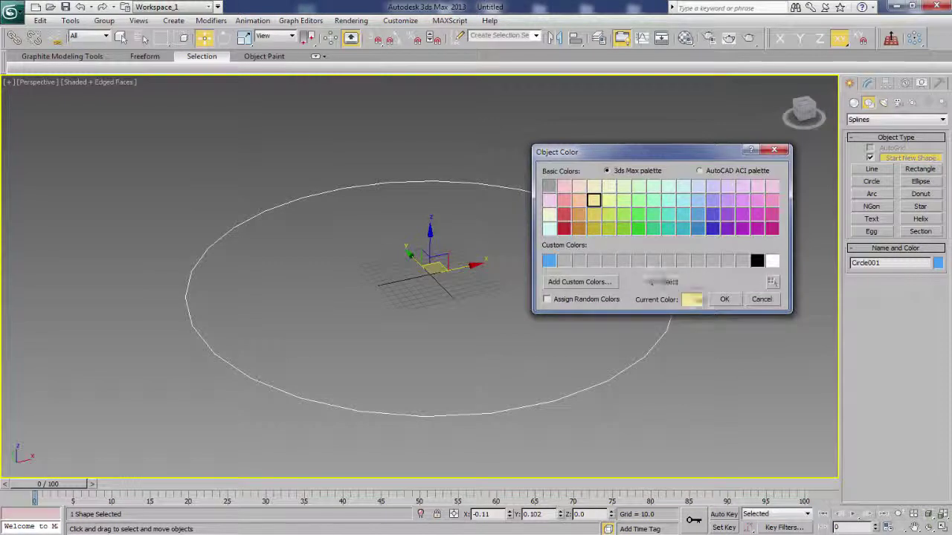
click(724, 298)
click(868, 83)
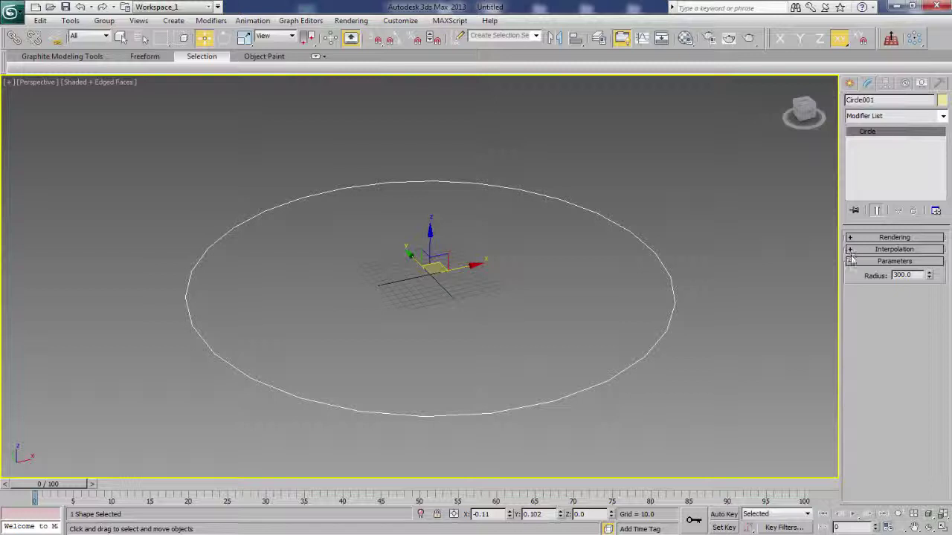
Turn on Adaptive interpolation for Circle001 and bring up the Modifier List at B entries
click(851, 250)
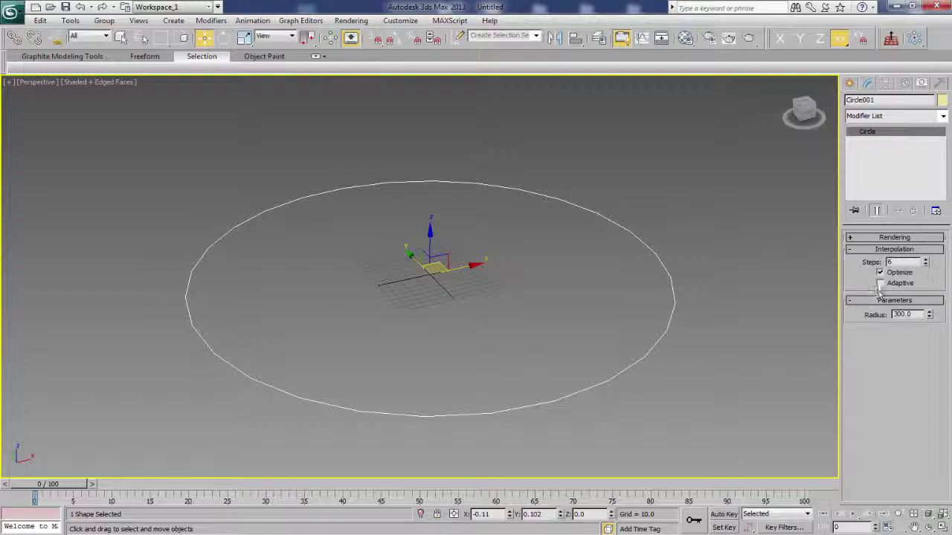
click(880, 284)
mouse_move(552, 339)
middle_down()
mouse_move(506, 335)
mouse_move(474, 350)
mouse_move(491, 338)
middle_up()
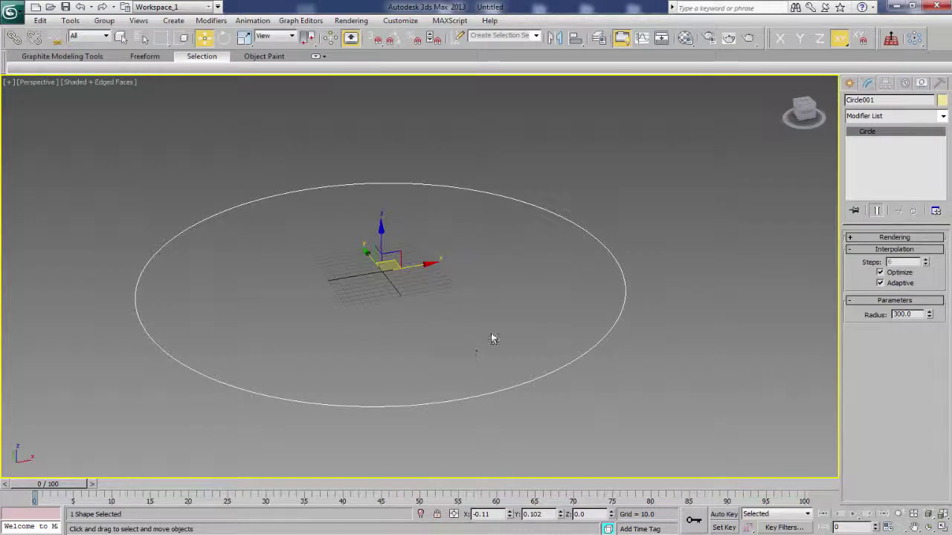
click(943, 116)
text(b)
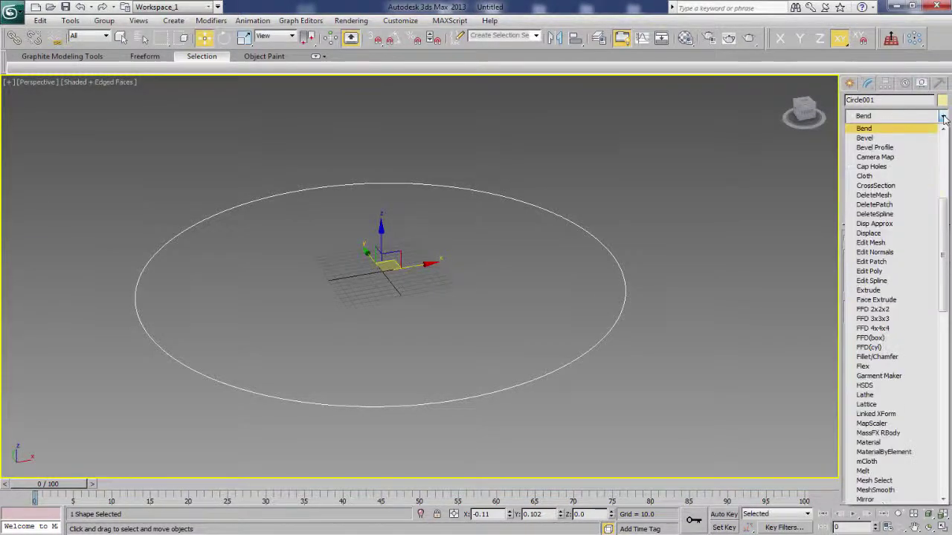
Bevel the circle with a Level 1 height of 500, shown shaded without edged faces
click(866, 139)
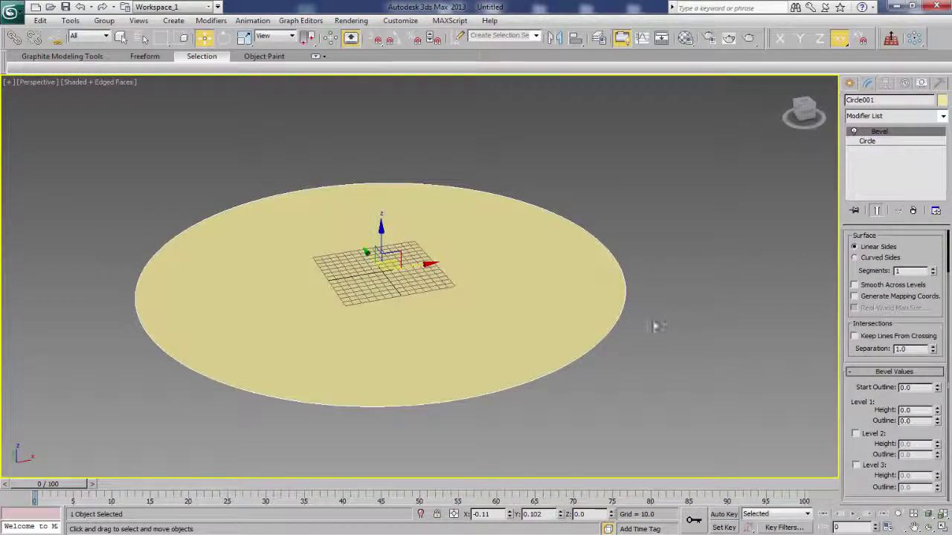
middle_drag(491, 339, 486, 337)
text(5)
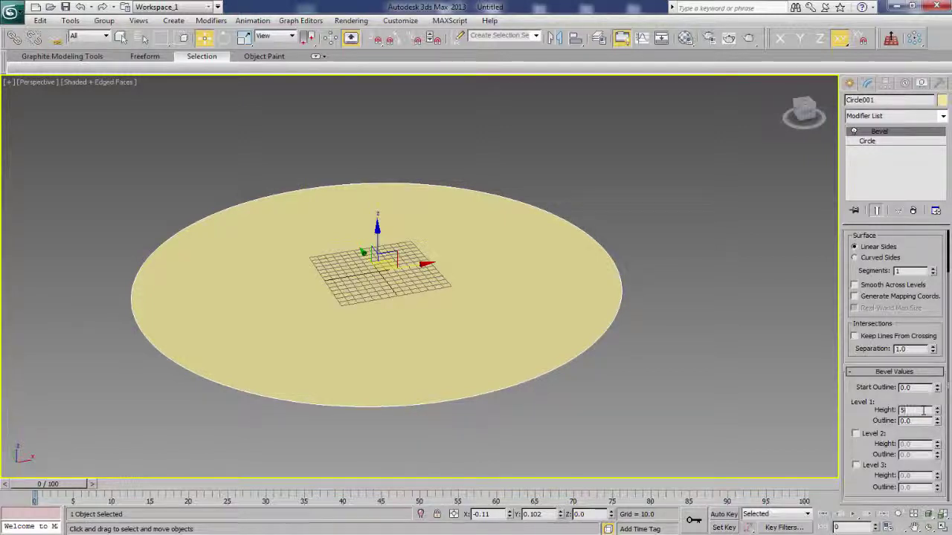
text(00)
key(Return)
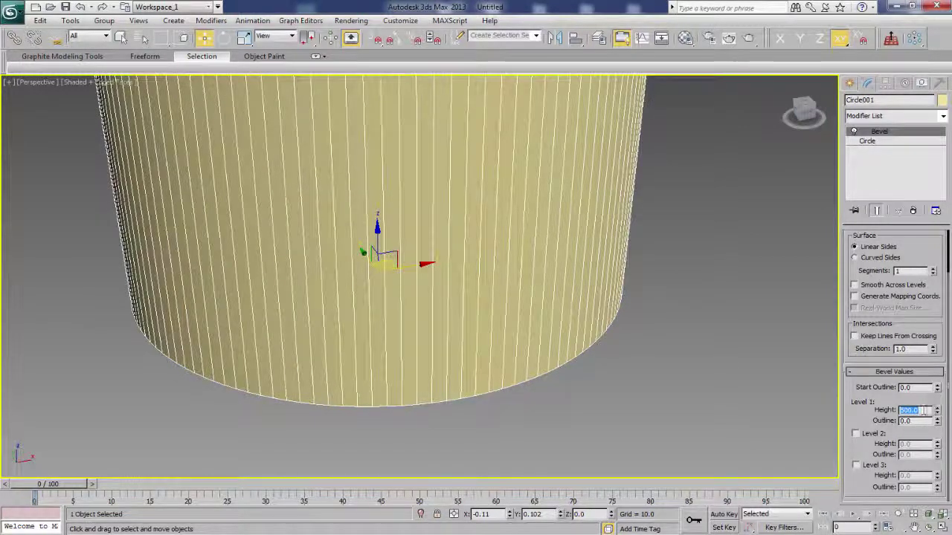
scroll(617, 406, down, 2)
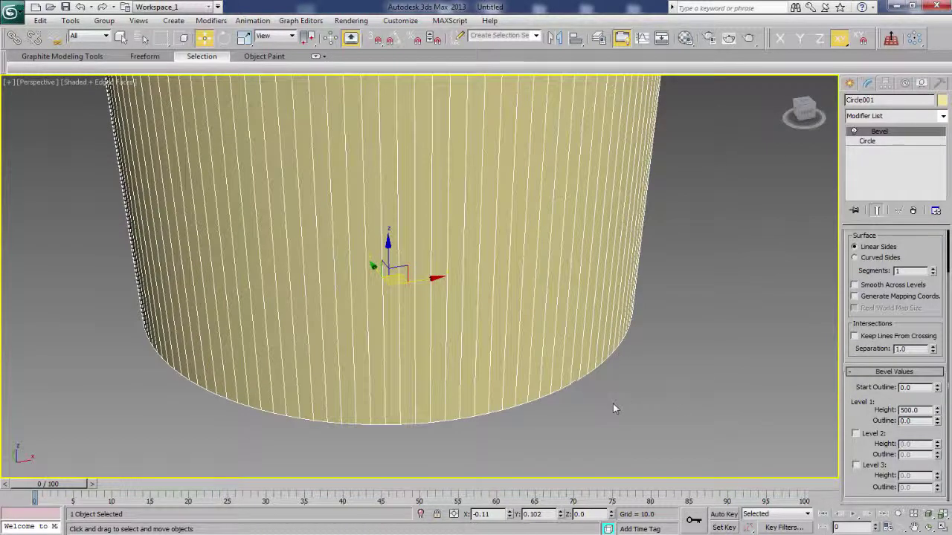
scroll(605, 403, down, 3)
mouse_move(518, 354)
alt+middle_down()
mouse_move(523, 404)
mouse_move(416, 399)
alt+middle_up()
key(F4)
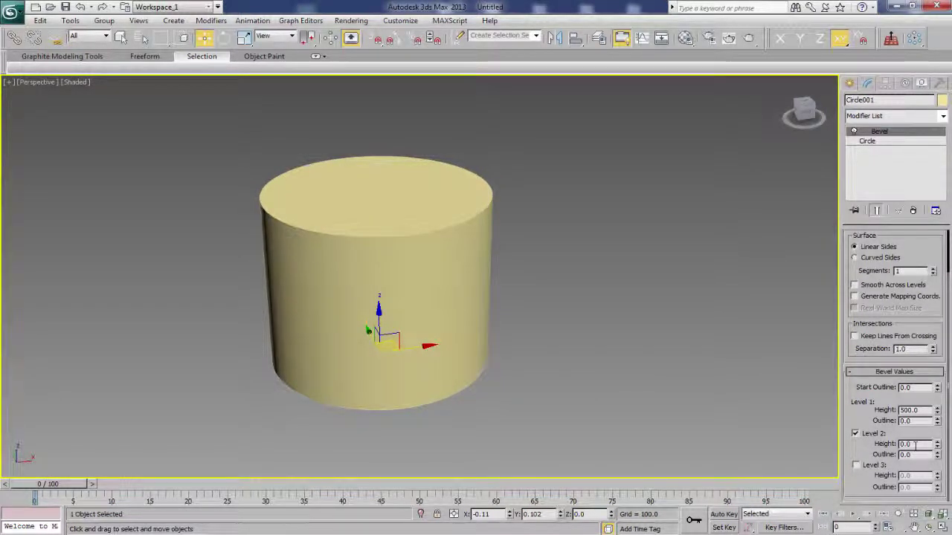
Set Bevel Level 2 to height 300 and outline 400, and enable Level 3
double_click(907, 444)
text(300)
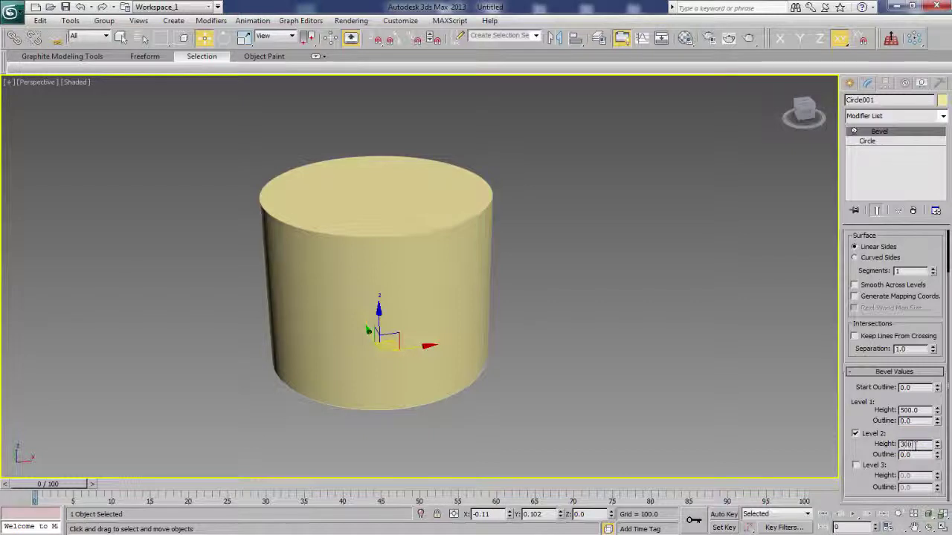
key(Tab)
text(4)
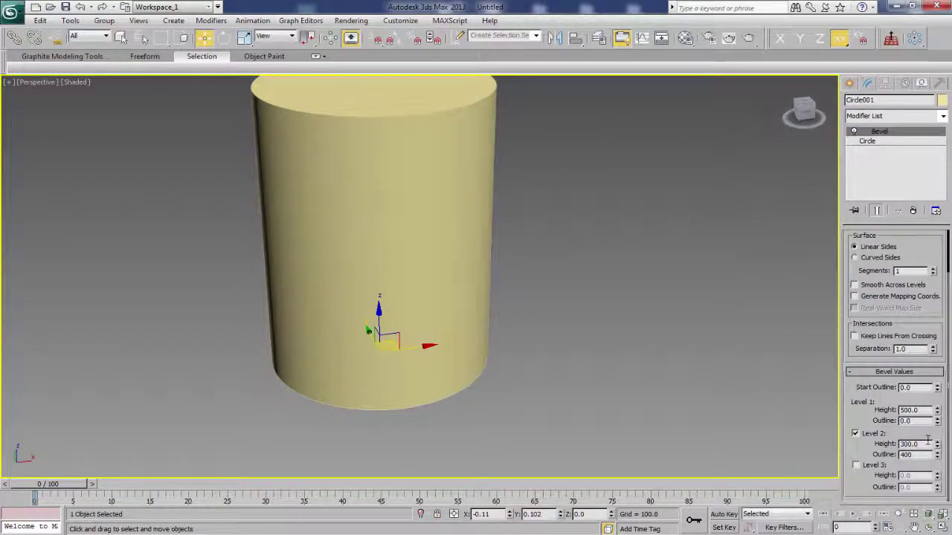
key(Return)
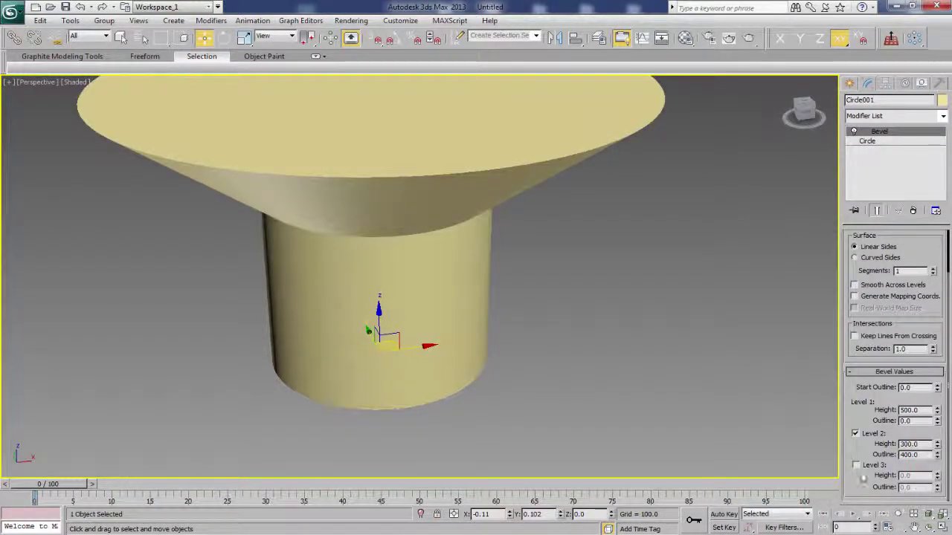
click(855, 466)
scroll(594, 359, down, 2)
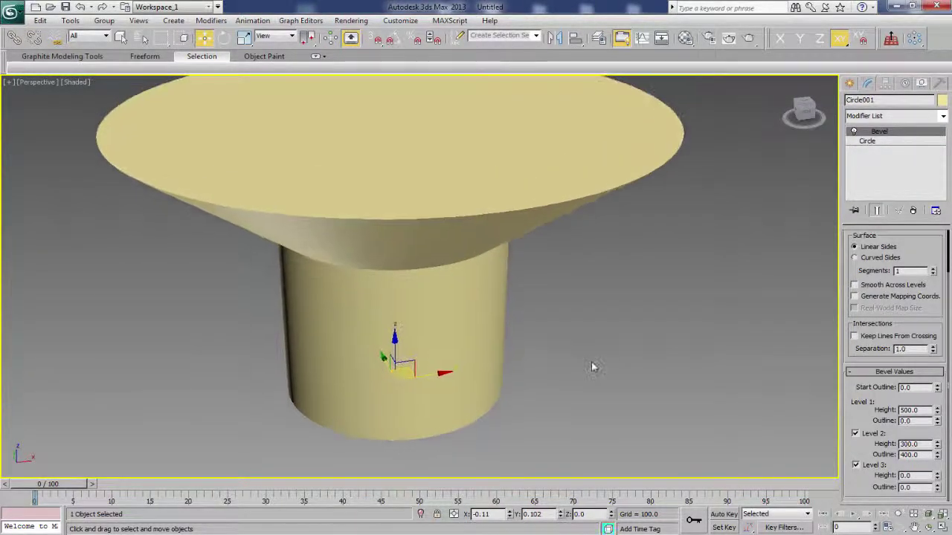
scroll(591, 355, down, 2)
mouse_move(588, 352)
alt+middle_down()
mouse_move(534, 353)
mouse_move(534, 368)
alt+middle_up()
Give Bevel Level 3 a height of 300 and outline of -550 to taper the cap
double_click(923, 477)
text(300)
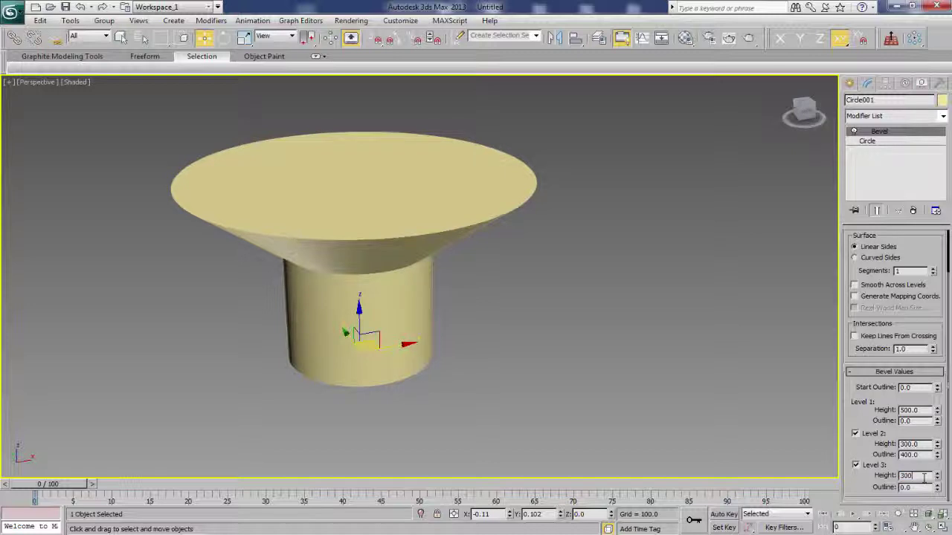
key(Tab)
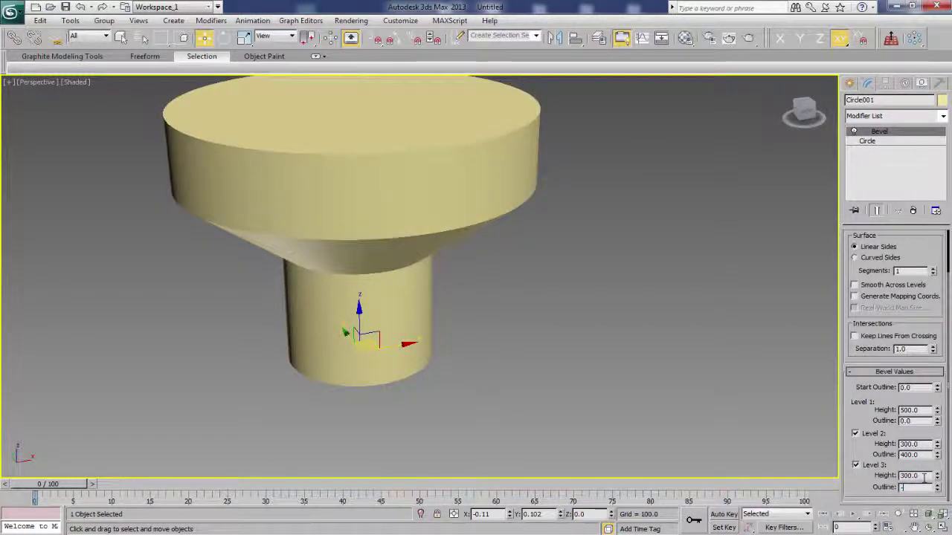
text(550)
key(Return)
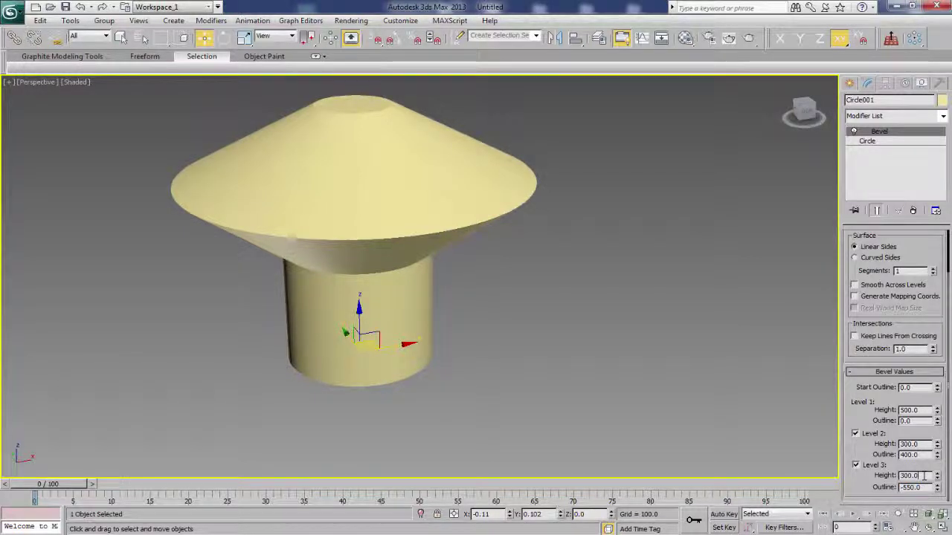
middle_drag(614, 336, 528, 370)
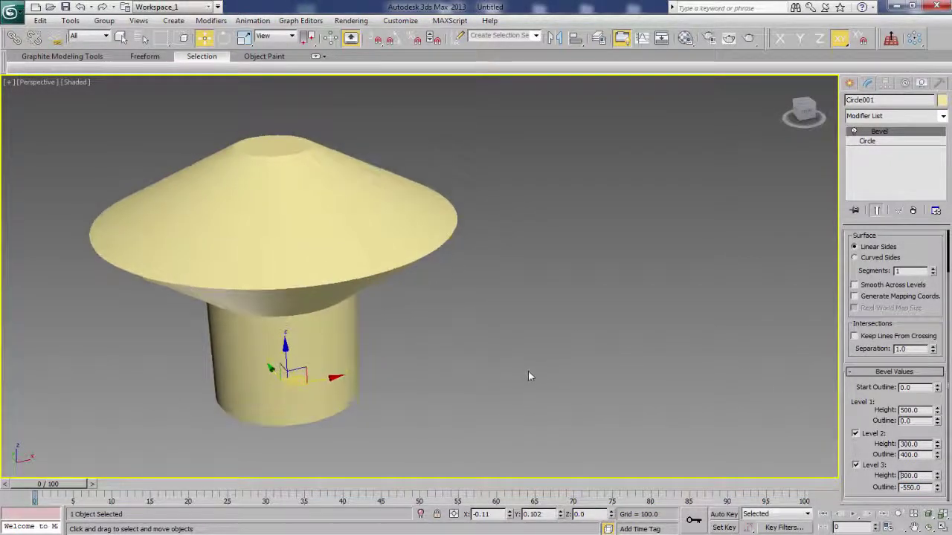
Draw a rectangle spline in the free space right of the mushroom
click(849, 83)
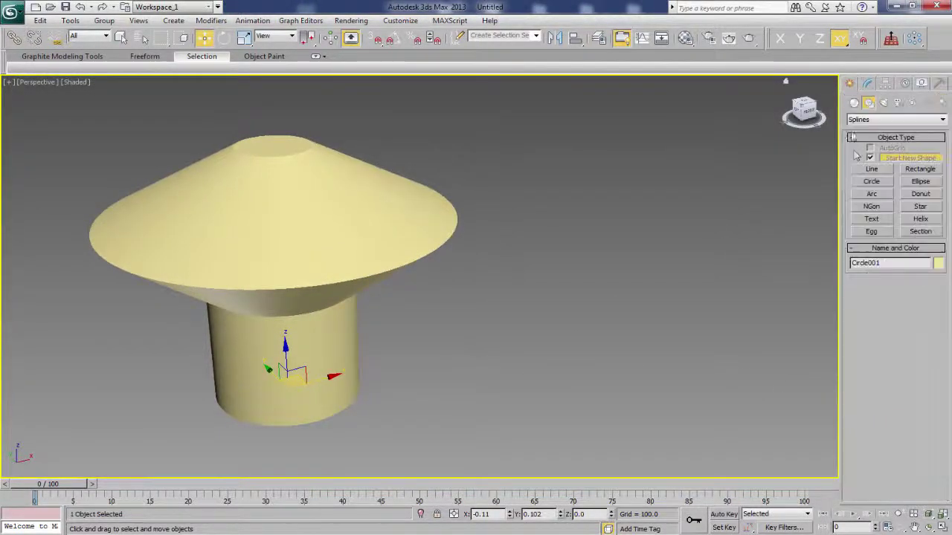
click(920, 169)
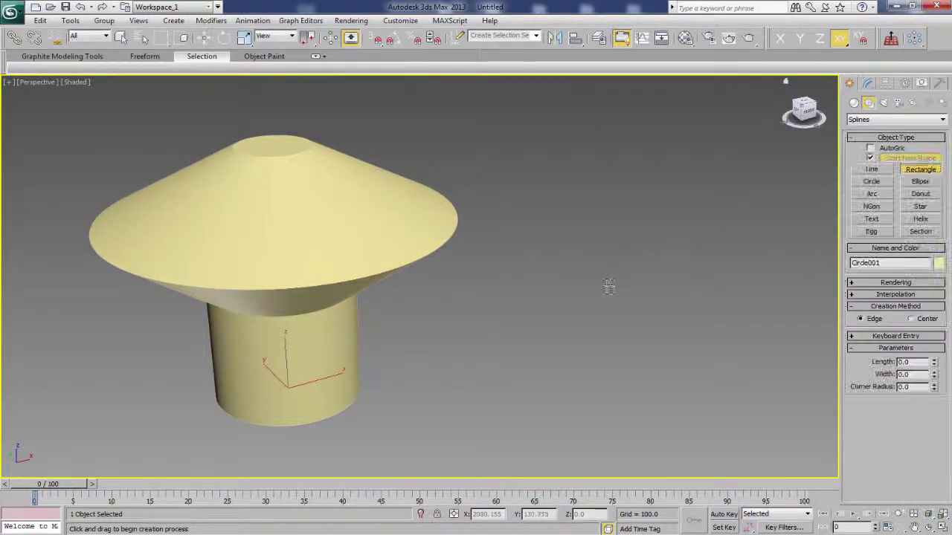
mouse_move(610, 287)
middle_down()
mouse_move(557, 298)
mouse_move(457, 290)
middle_up()
drag(443, 281, 660, 302)
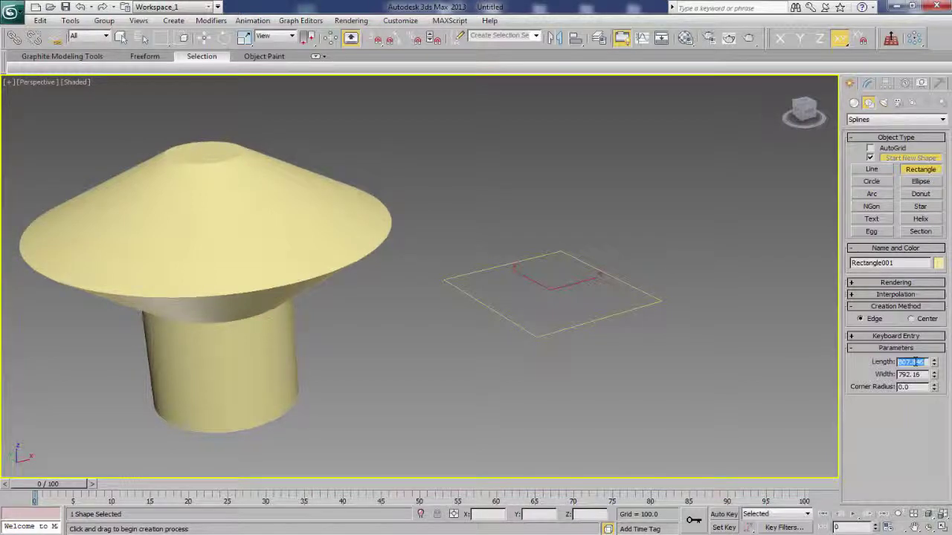
Set the rectangle's Length and Width both to 1000
text(500)
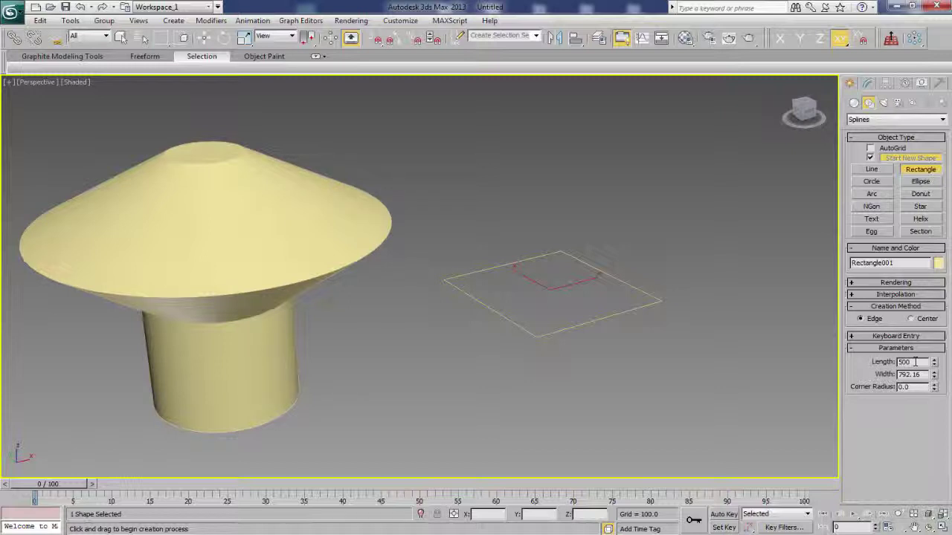
key(Tab)
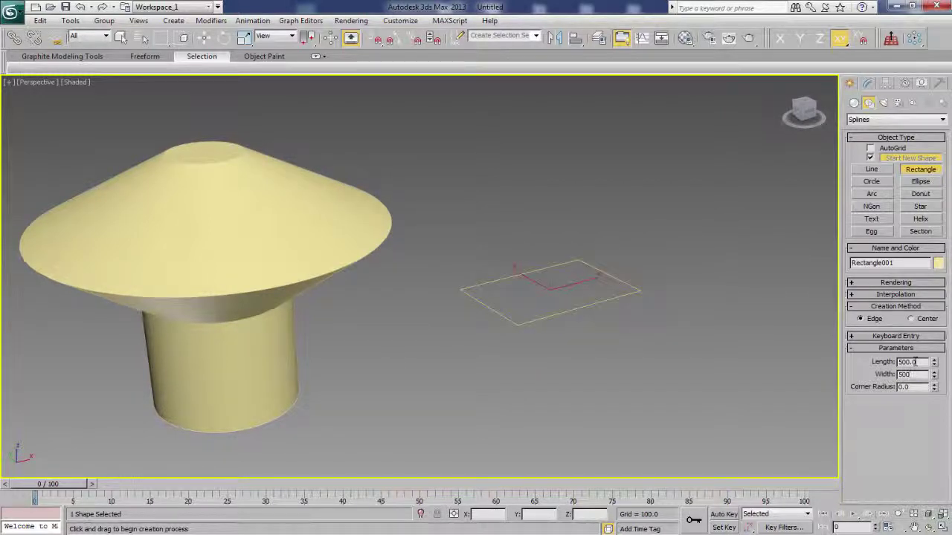
key(Tab)
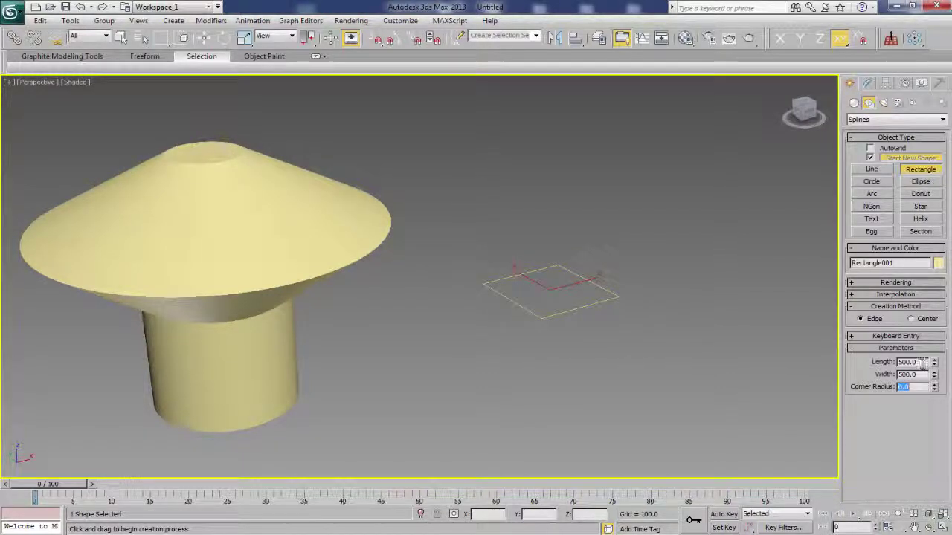
text(10)
key(Tab)
text(1000)
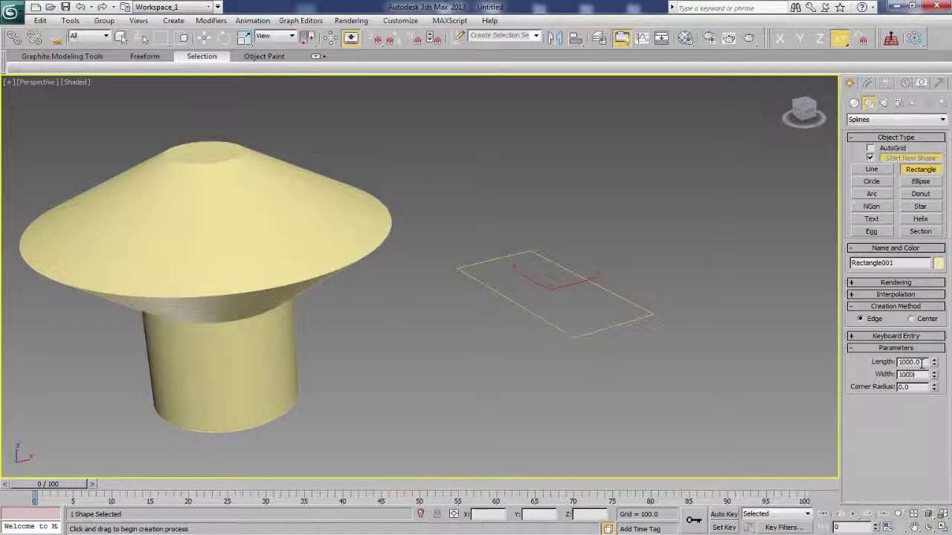
key(Tab)
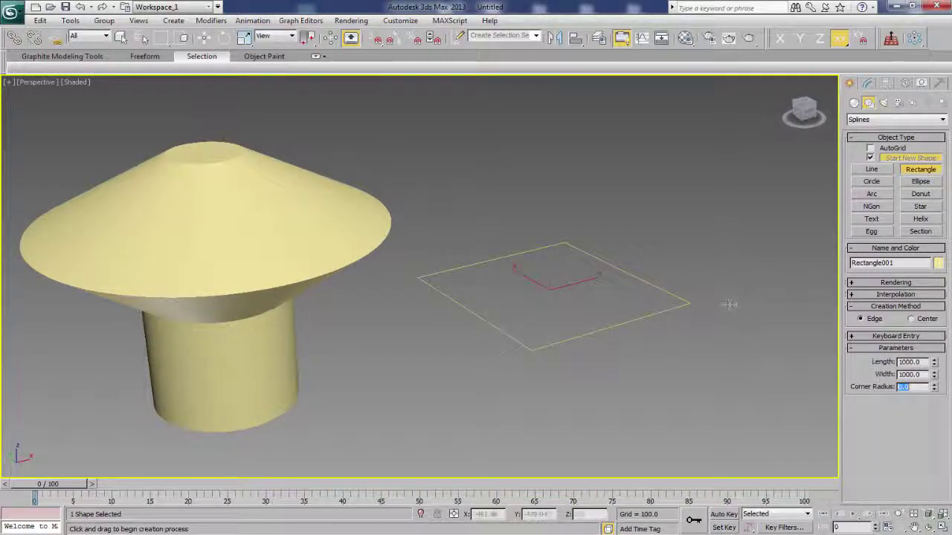
End rectangle creation, colour Rectangle001 cyan, and show its parameters in the Modify panel
right_click(700, 263)
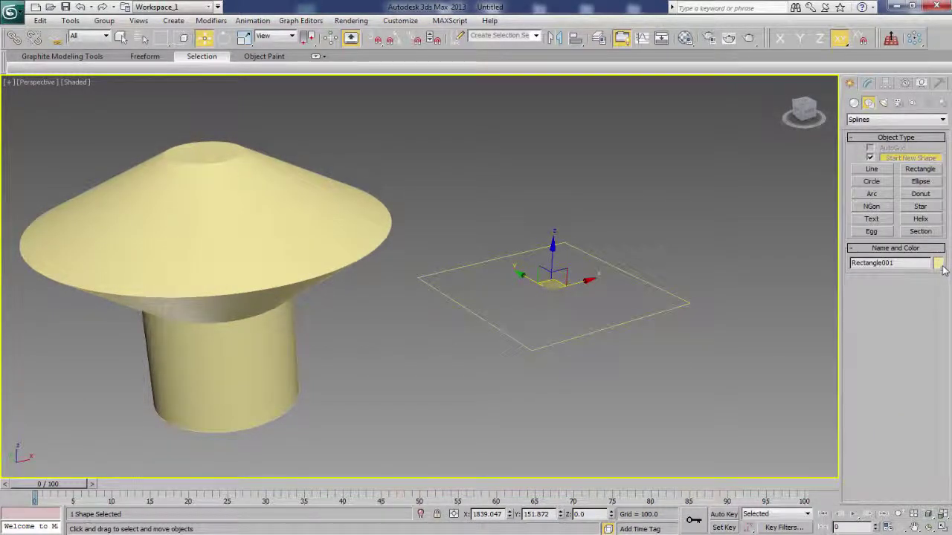
click(938, 263)
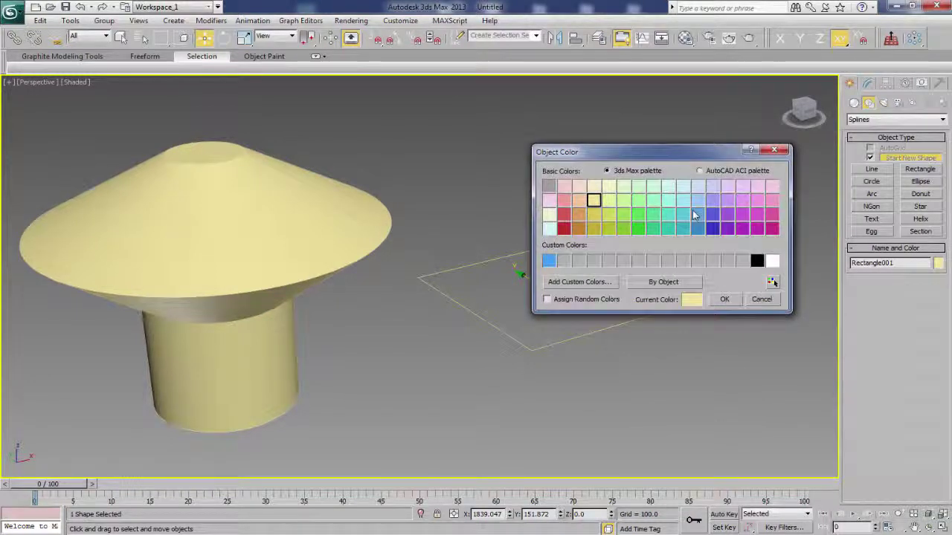
click(683, 200)
click(761, 299)
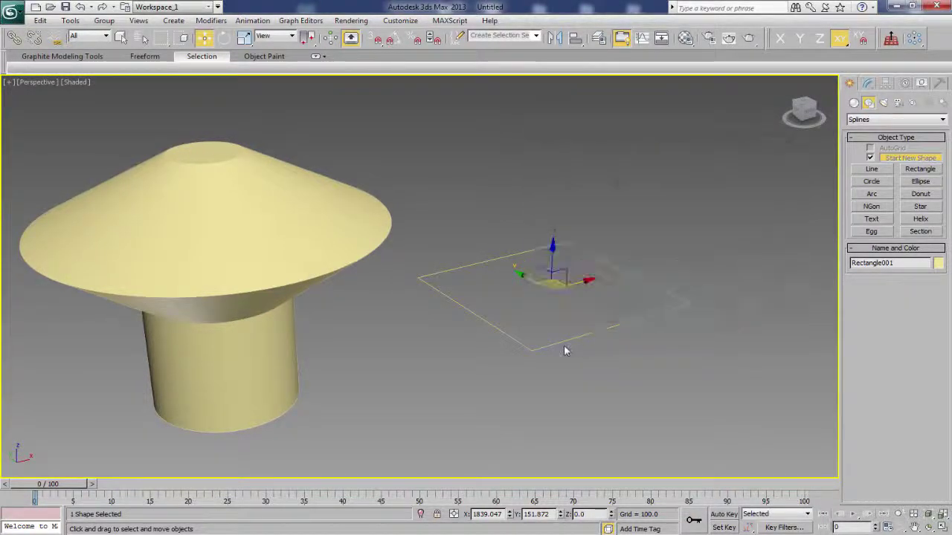
mouse_move(565, 351)
alt+middle_down()
mouse_move(535, 340)
mouse_move(516, 364)
alt+middle_up()
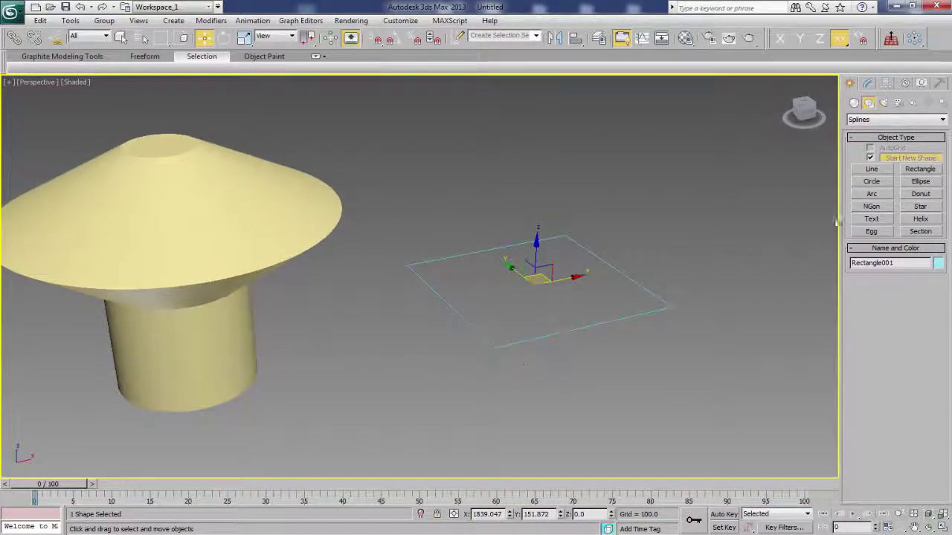
click(868, 83)
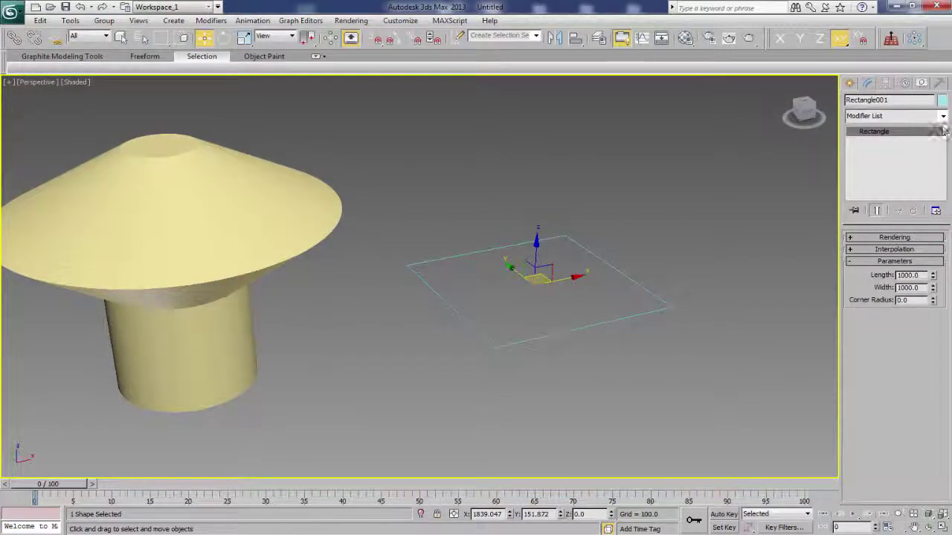
Apply a Bevel modifier to Rectangle001, which reuses the 500/300/-550 bevel levels
click(943, 116)
key(b)
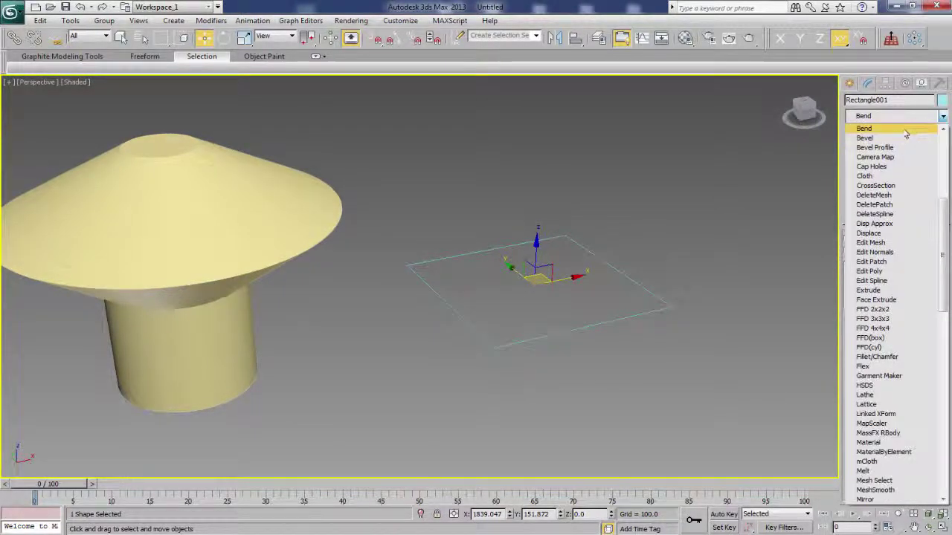
click(885, 138)
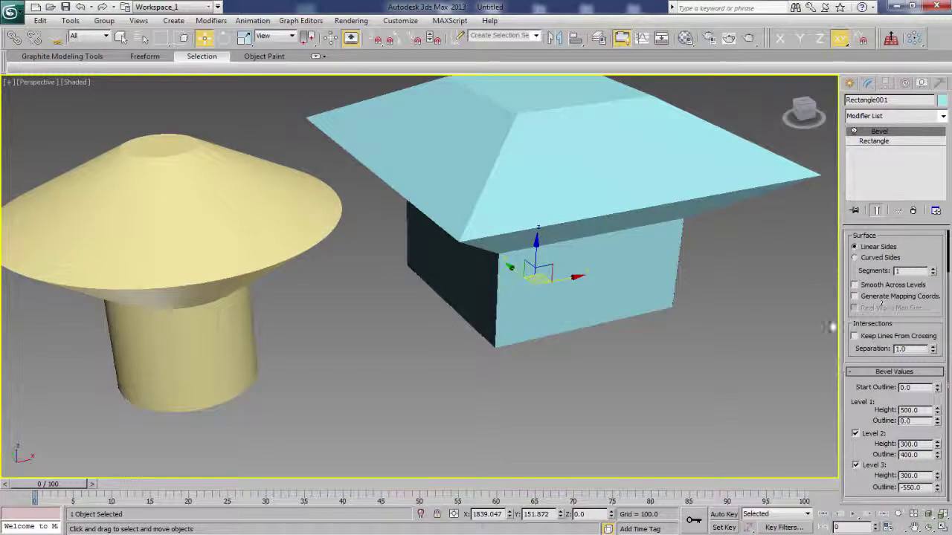
mouse_move(669, 389)
middle_down()
mouse_move(618, 413)
mouse_move(692, 374)
middle_up()
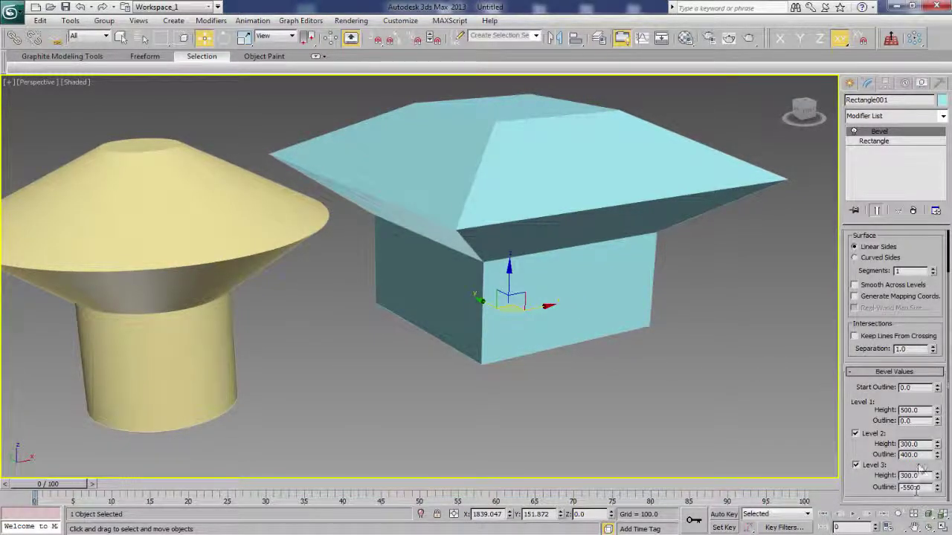
Change the rectangle's bevel to Level 2 outline 300, Level 3 height 250 and outline -400
double_click(913, 454)
text(300)
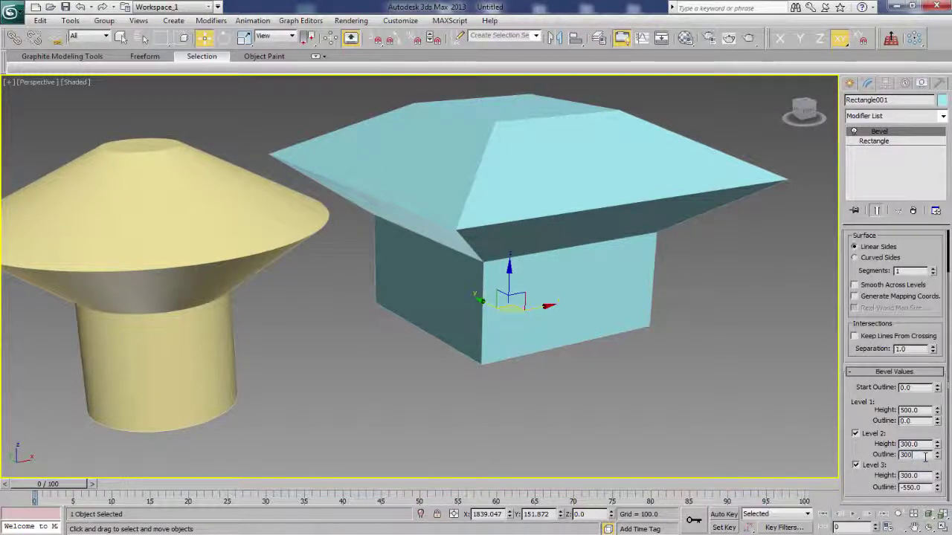
key(Return)
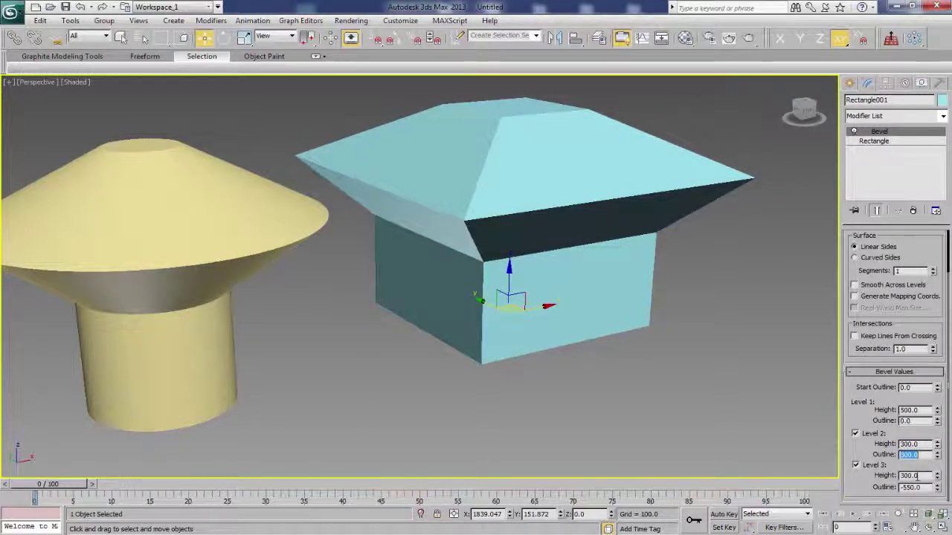
click(925, 476)
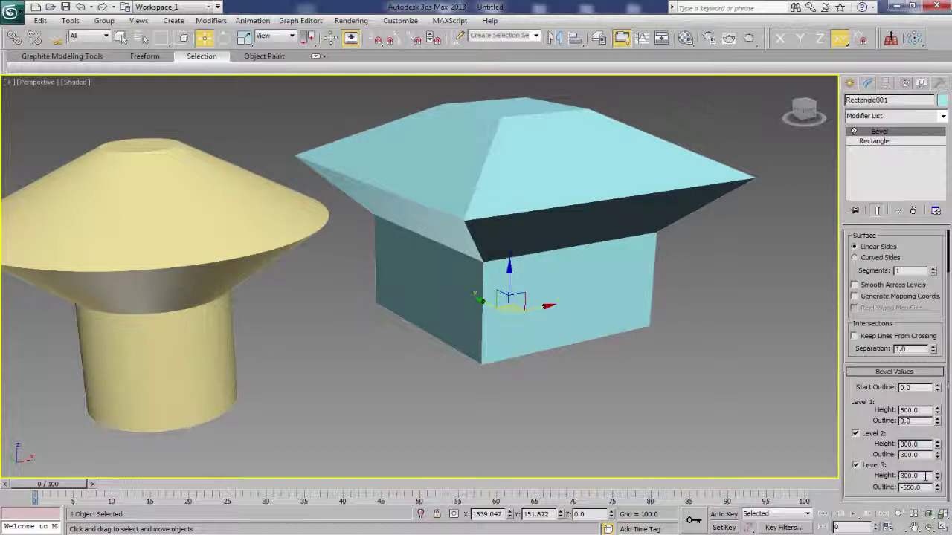
text(250)
key(Tab)
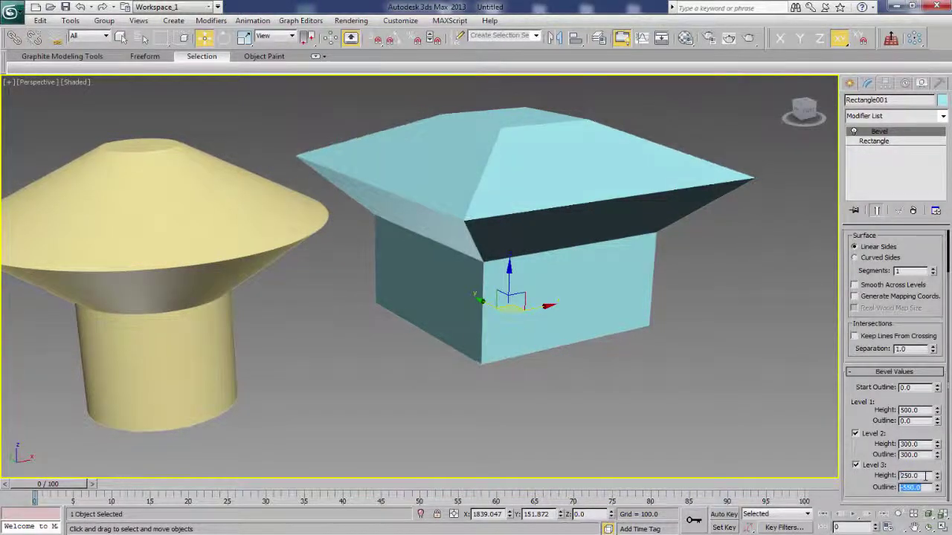
text(-)
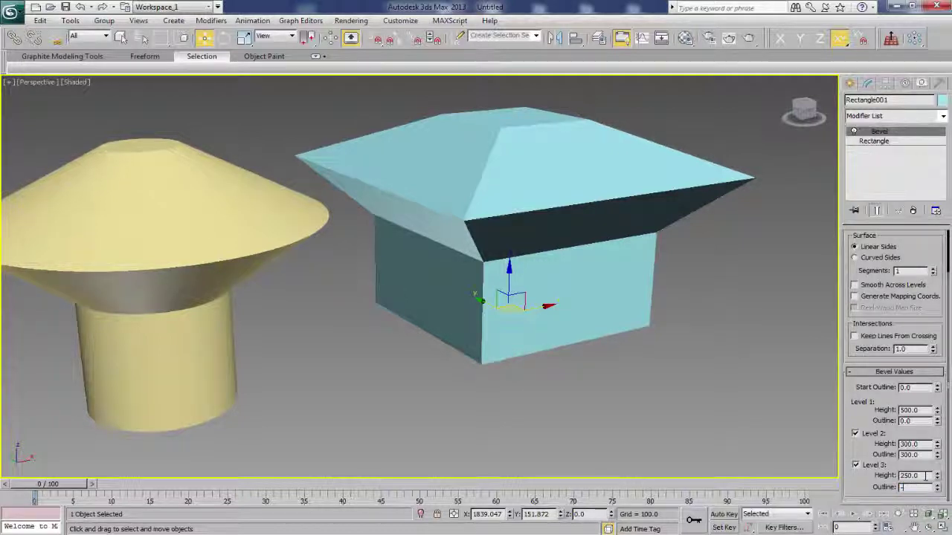
text(400)
key(Return)
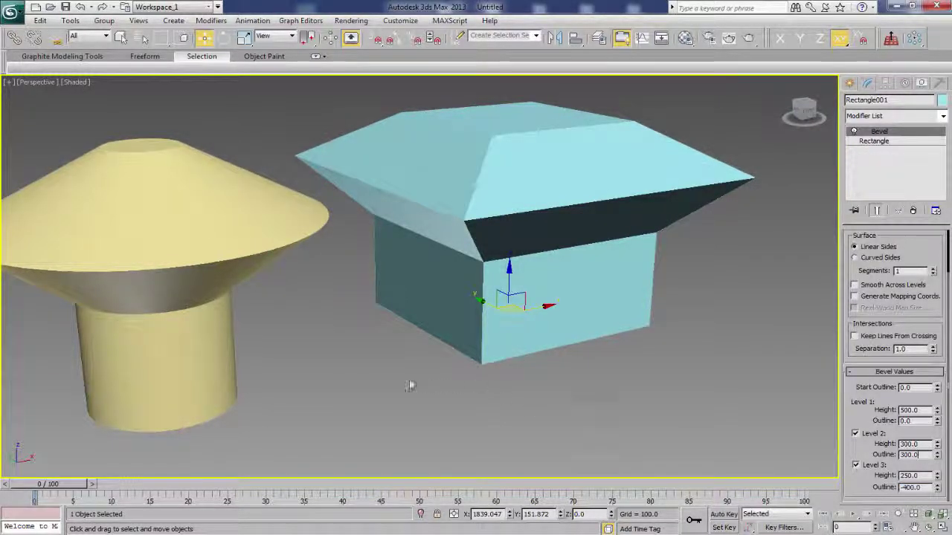
scroll(471, 389, down, 1)
scroll(476, 386, down, 1)
Turn on Edged Faces (F4), frame both models, then select the yellow mushroom and cyan stepped box
mouse_move(457, 384)
alt+middle_down()
mouse_move(438, 390)
mouse_move(476, 387)
mouse_move(462, 374)
alt+middle_up()
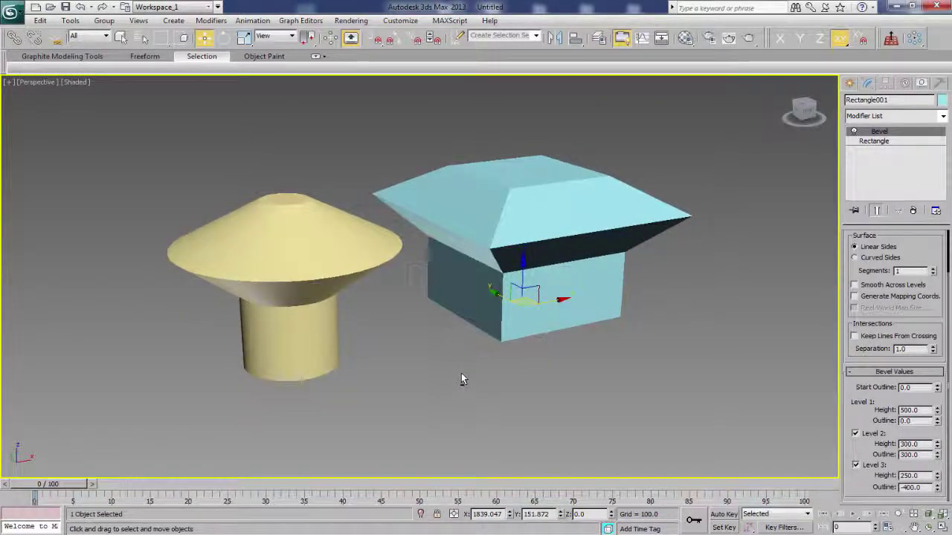
key(F4)
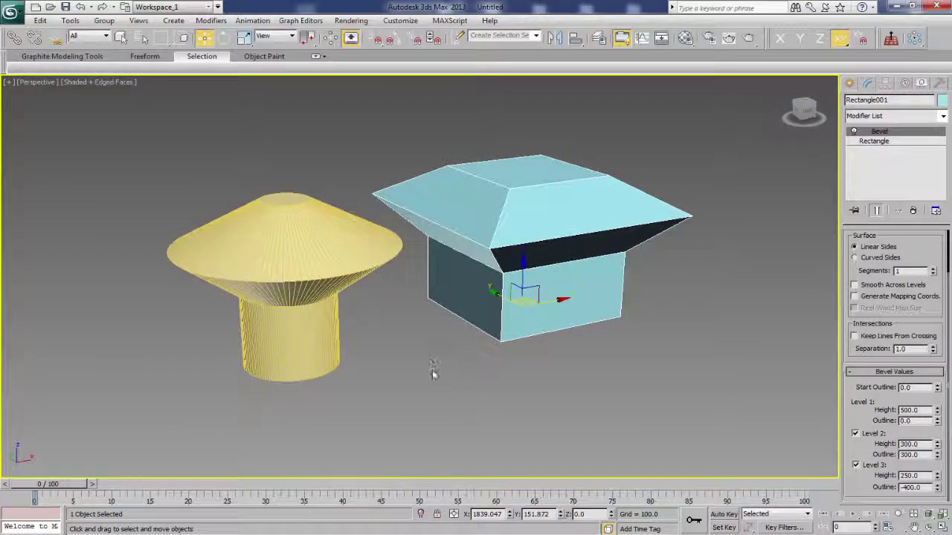
ctrl+alt+middle_drag(436, 384, 349, 134)
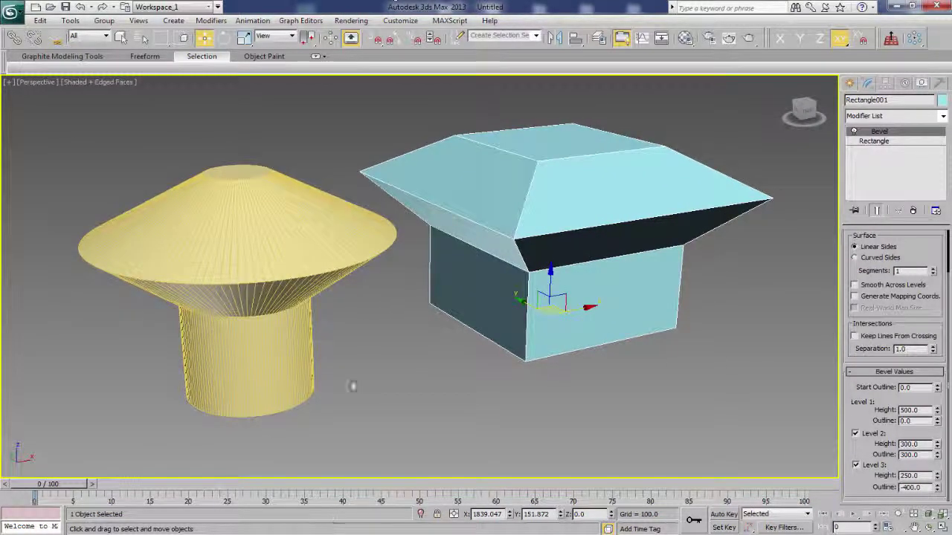
middle_drag(365, 382, 348, 362)
click(271, 372)
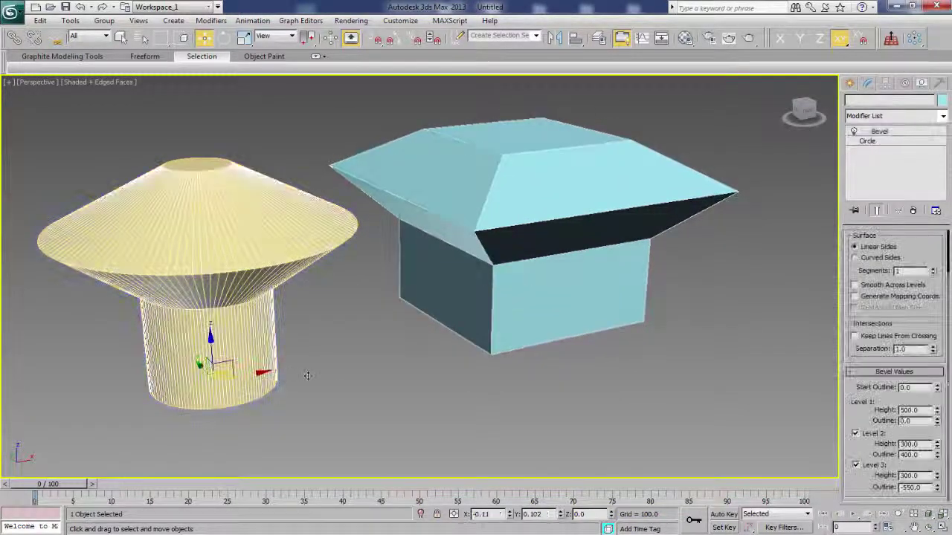
click(474, 305)
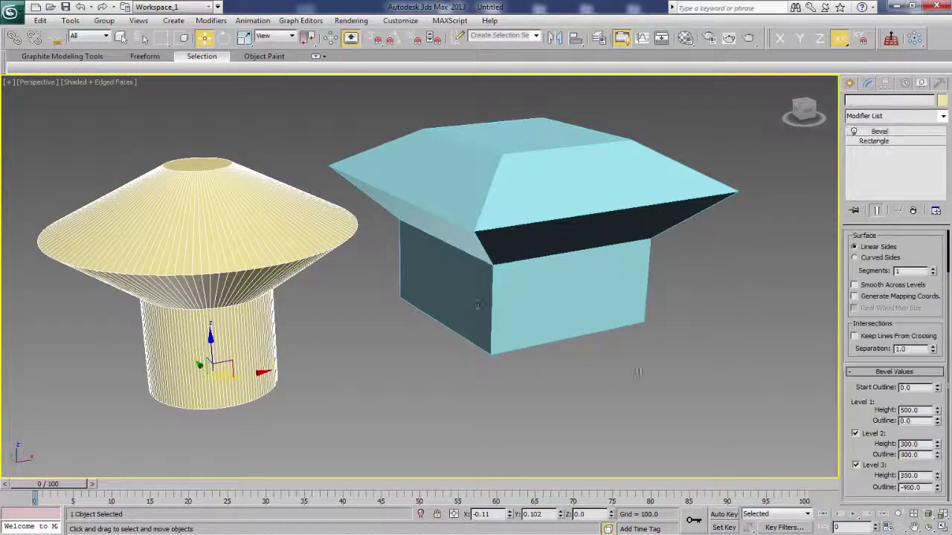